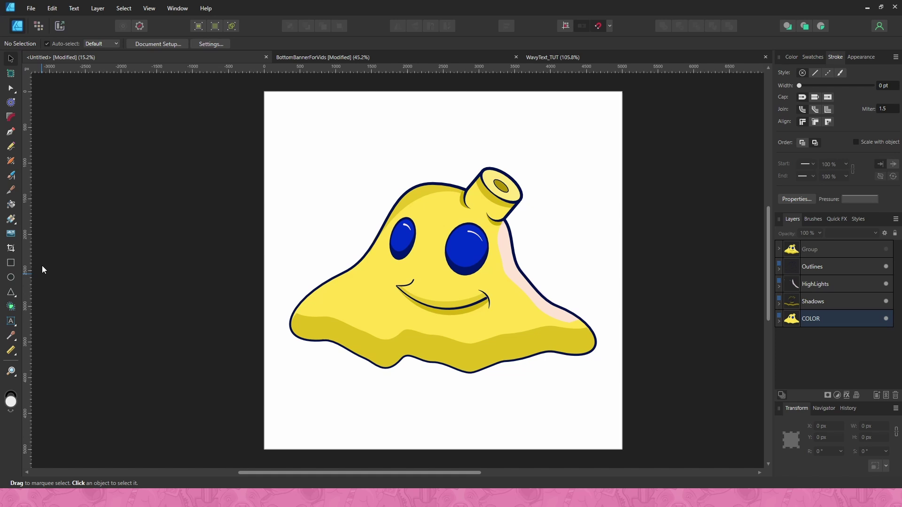
- Switch to the Vector Crop Tool and select the COLOR, Shadows, HighLights and Outlines layers together
click(9, 247)
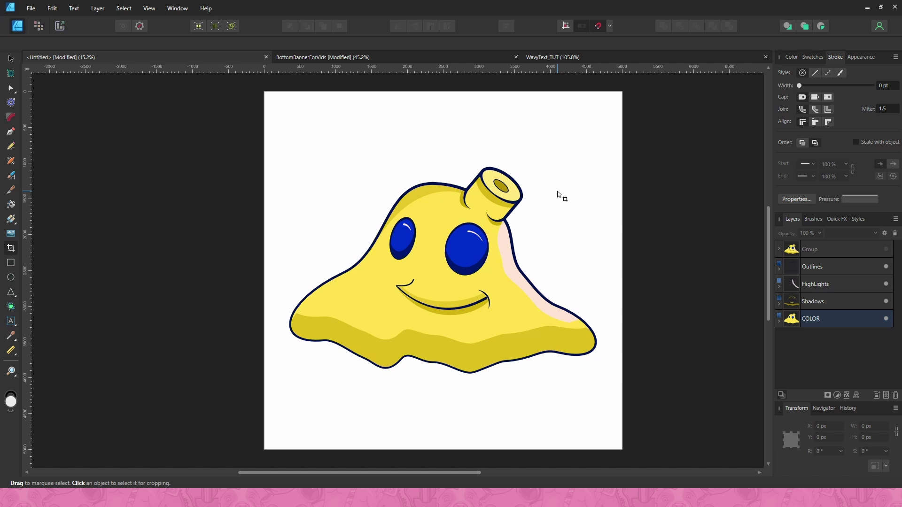
click(794, 320)
shift+click(811, 268)
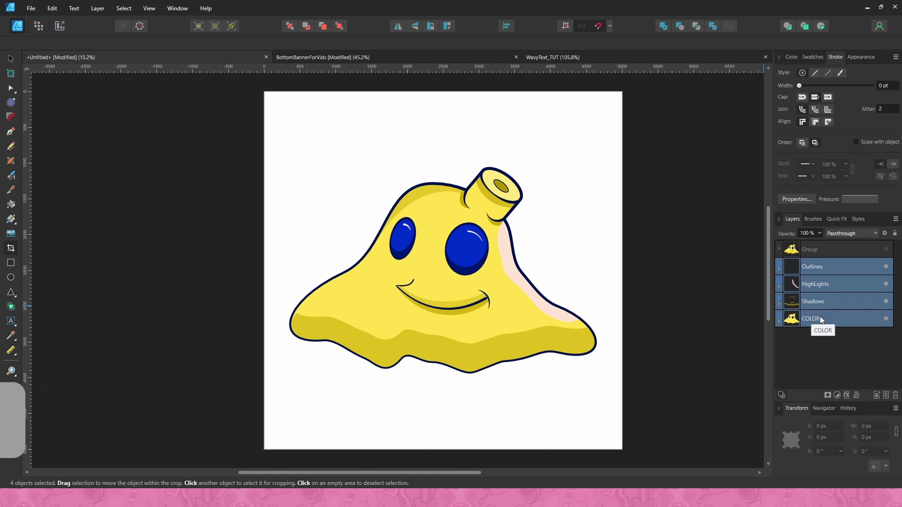
- Group the four layers, crop the character to a thin strip, then drag the crop edges back out
key(ctrl+g)
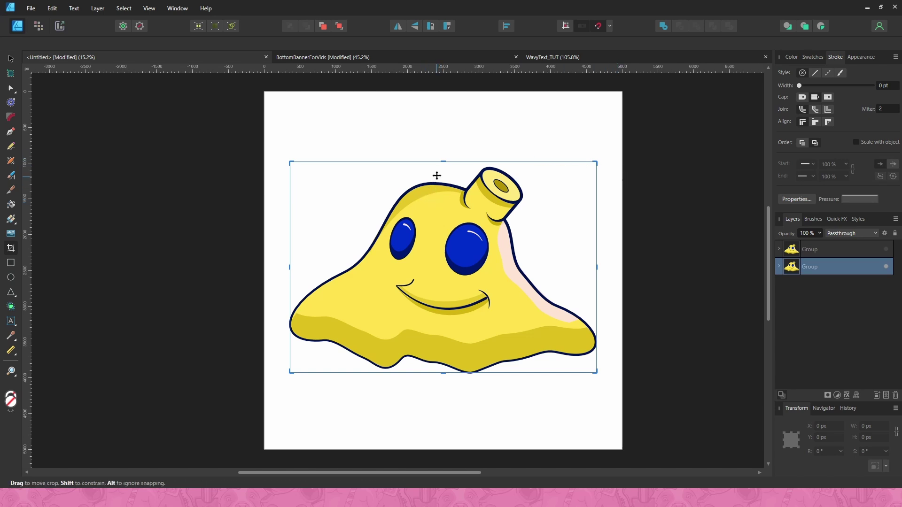
drag(442, 161, 453, 305)
drag(443, 373, 446, 335)
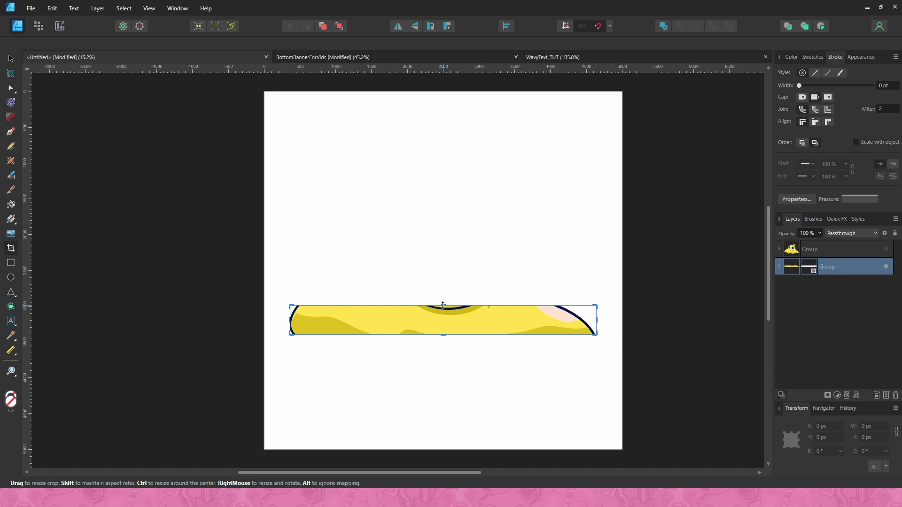
drag(442, 304, 442, 120)
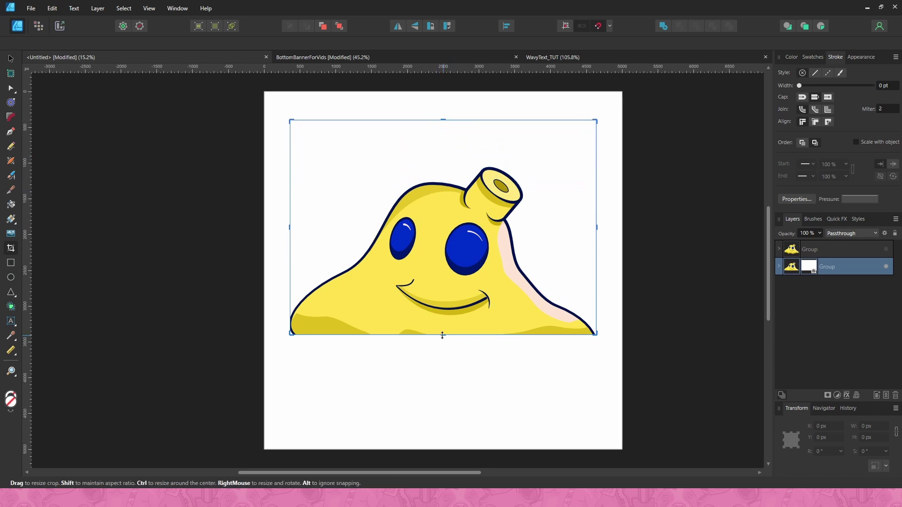
drag(442, 332, 467, 401)
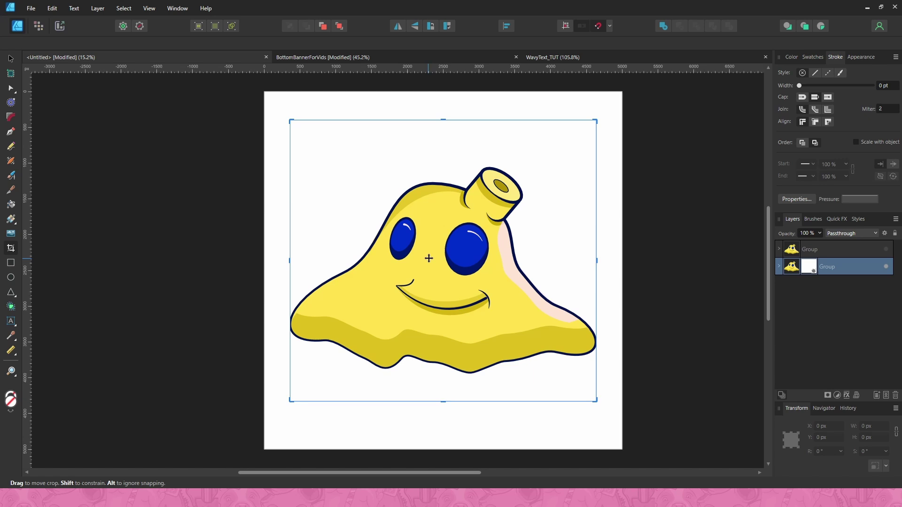
- Ungroup the cropped Group into its four layers and marquee-select all the character's shapes
click(646, 263)
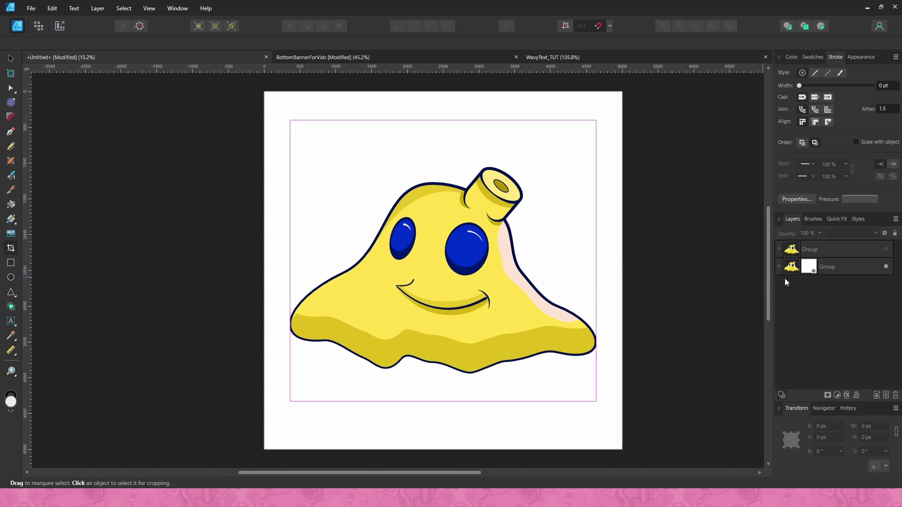
click(833, 267)
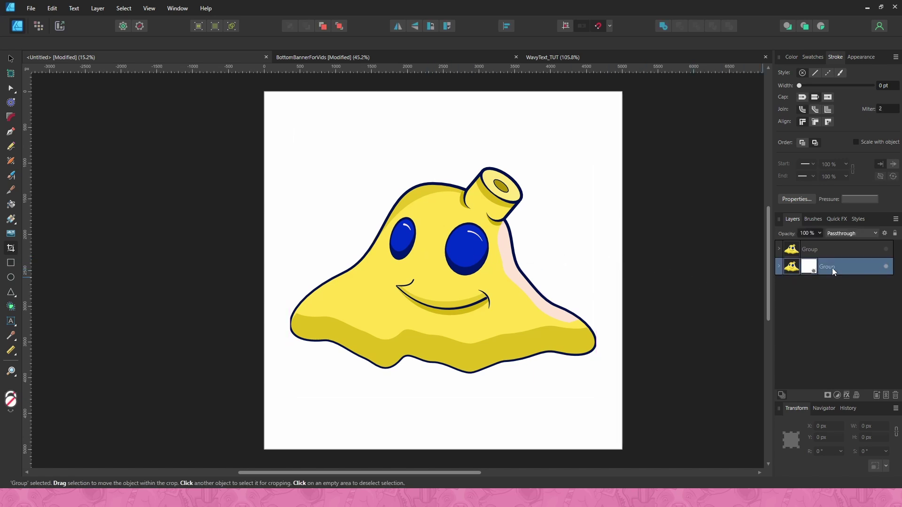
key(ctrl+shift+g)
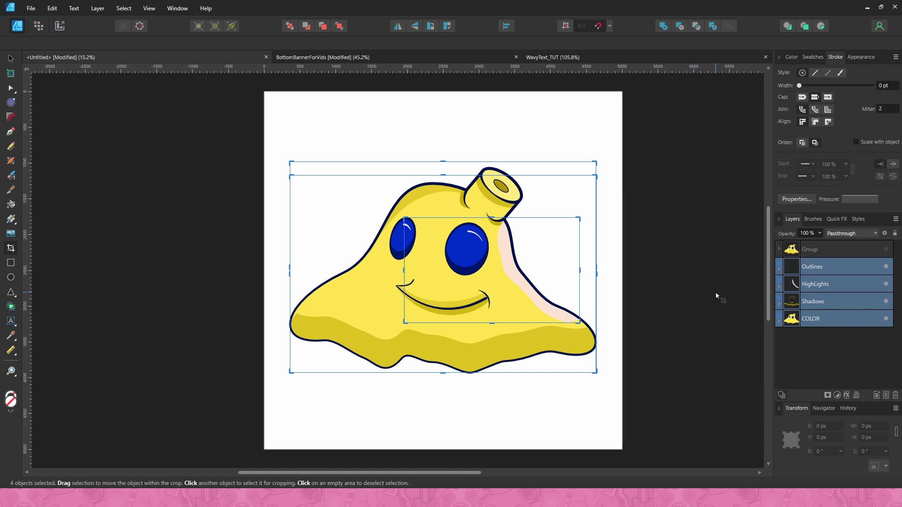
click(685, 291)
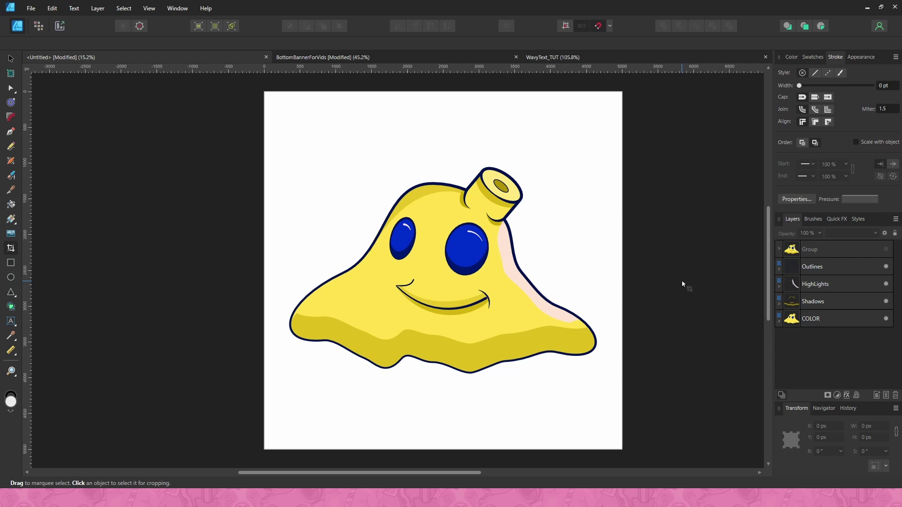
drag(257, 83, 627, 401)
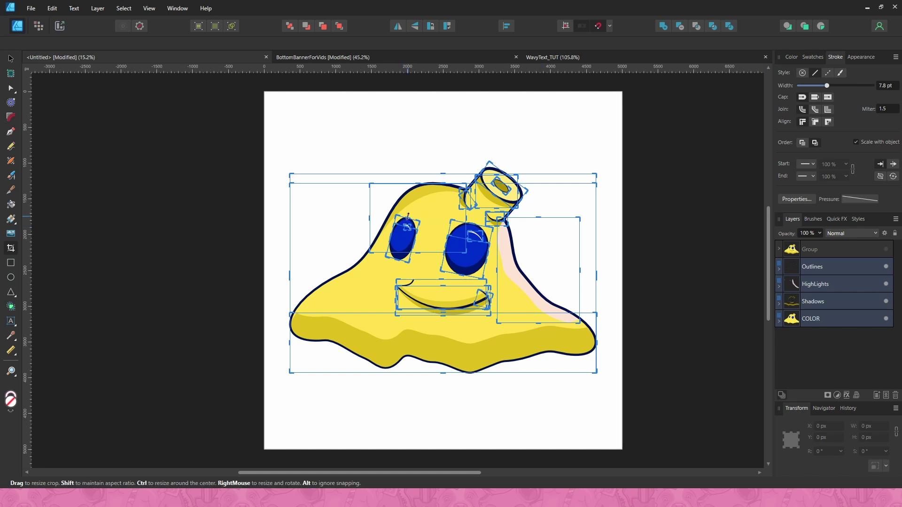
drag(407, 217, 398, 247)
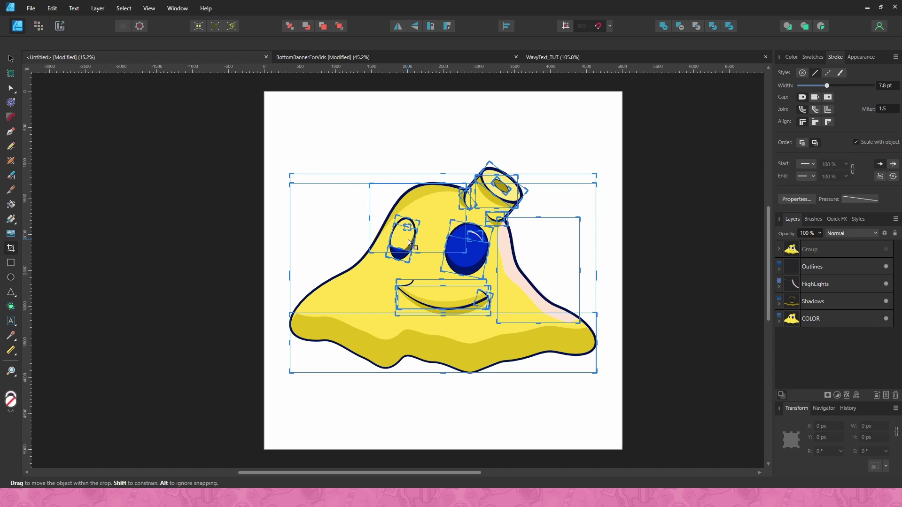
scroll(411, 231, up, 4)
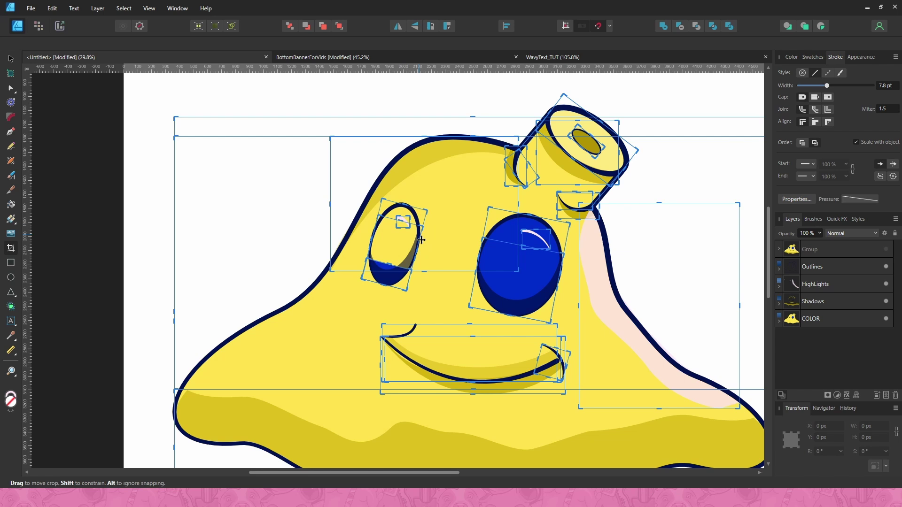
scroll(498, 388, down, 3)
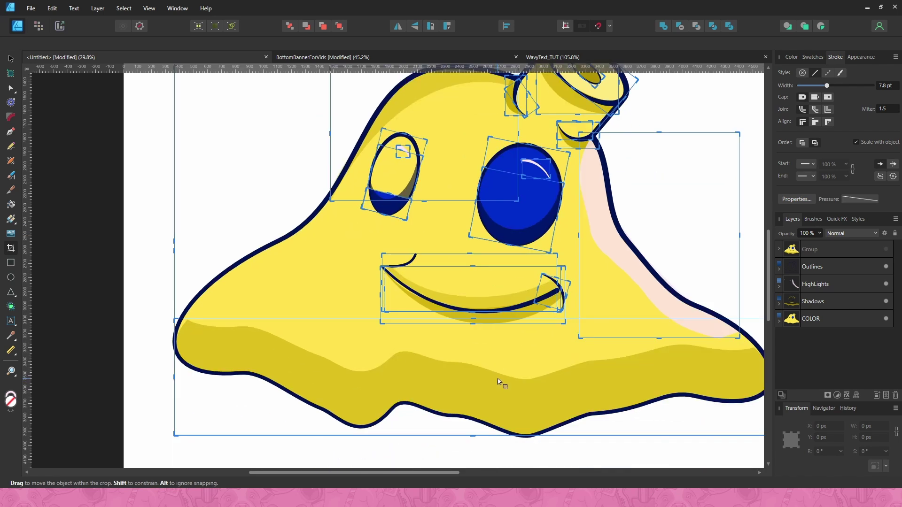
scroll(501, 381, down, 1)
scroll(616, 319, down, 1)
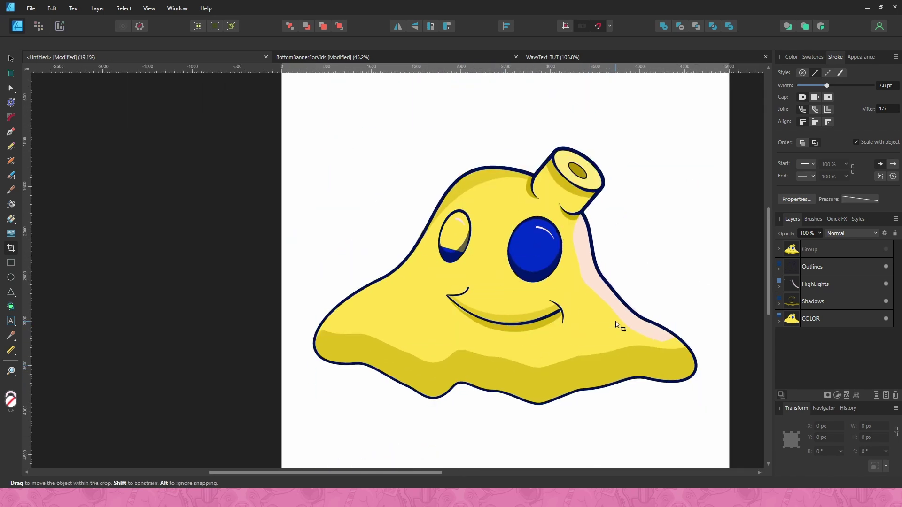
- Select Outlines through Shadows, lock those three layers, and deselect by clicking empty canvas
click(817, 306)
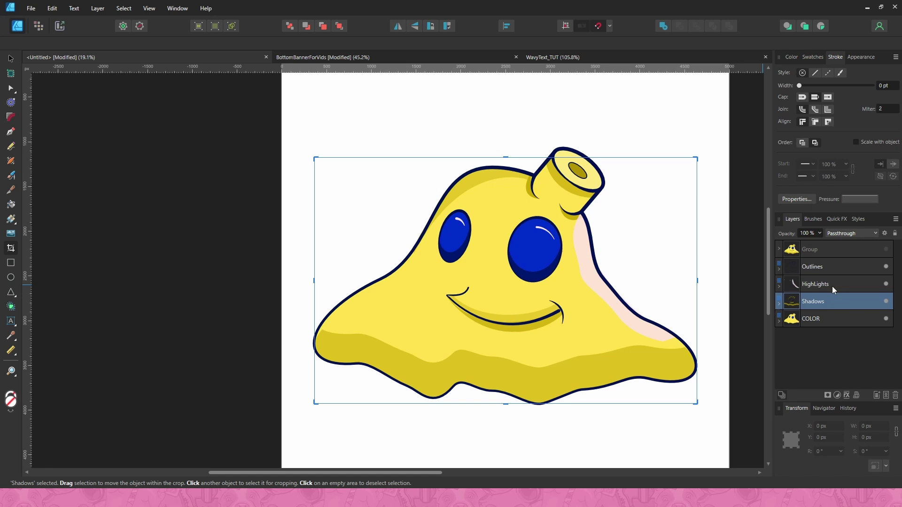
click(812, 274)
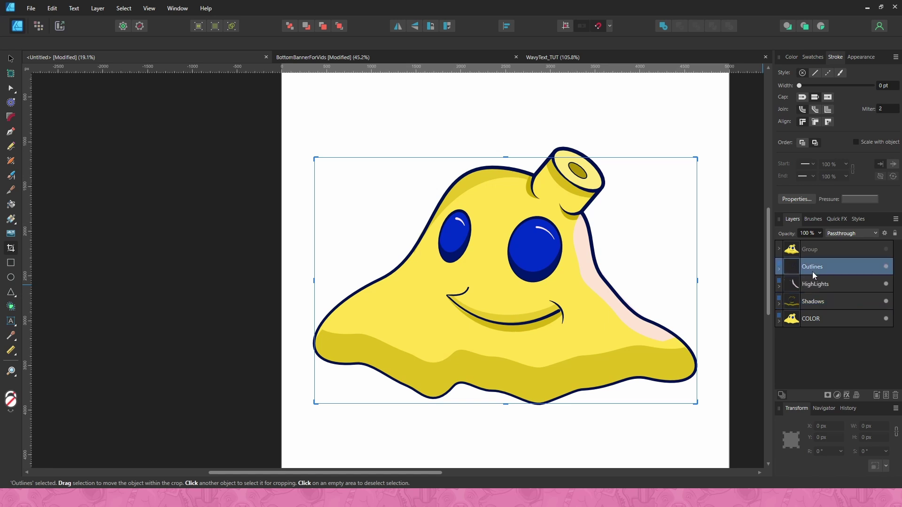
shift+click(808, 300)
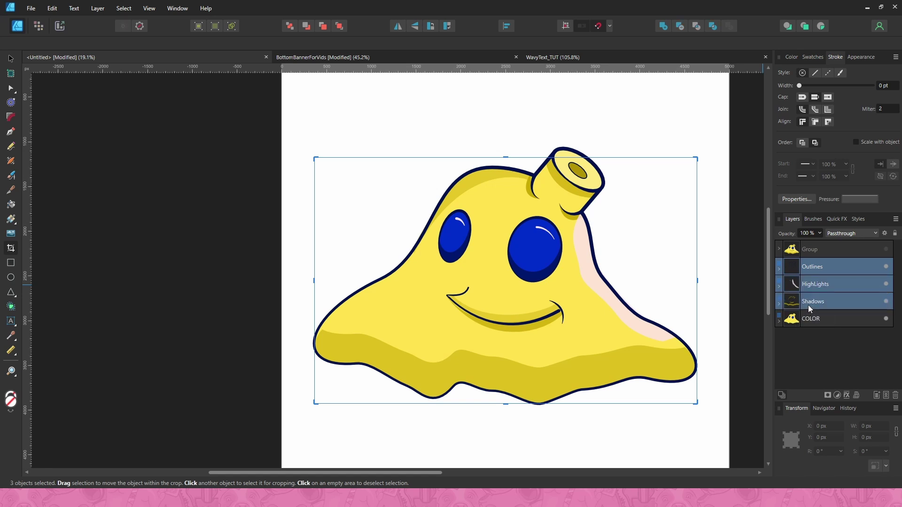
click(894, 234)
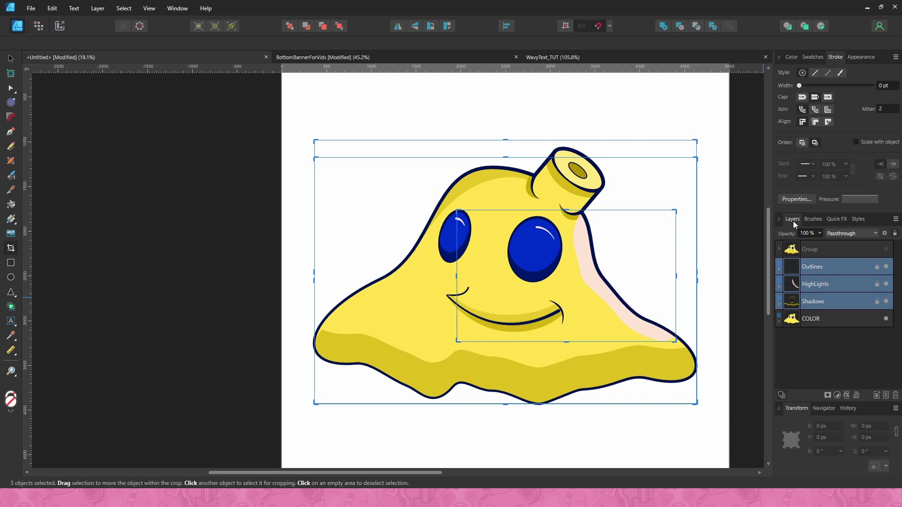
click(737, 216)
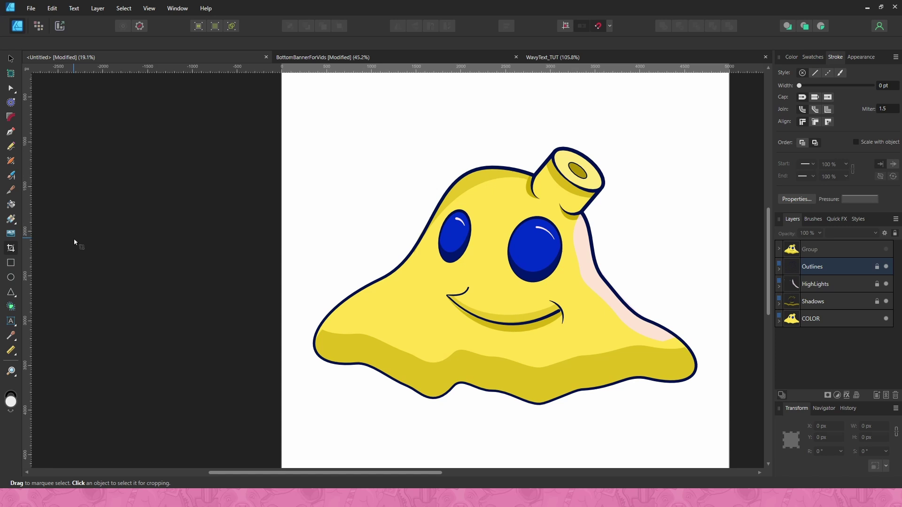
- Marquee-select the unlocked COLOR shapes, test-crop the right eye's top, then undo that crop
drag(316, 90, 692, 428)
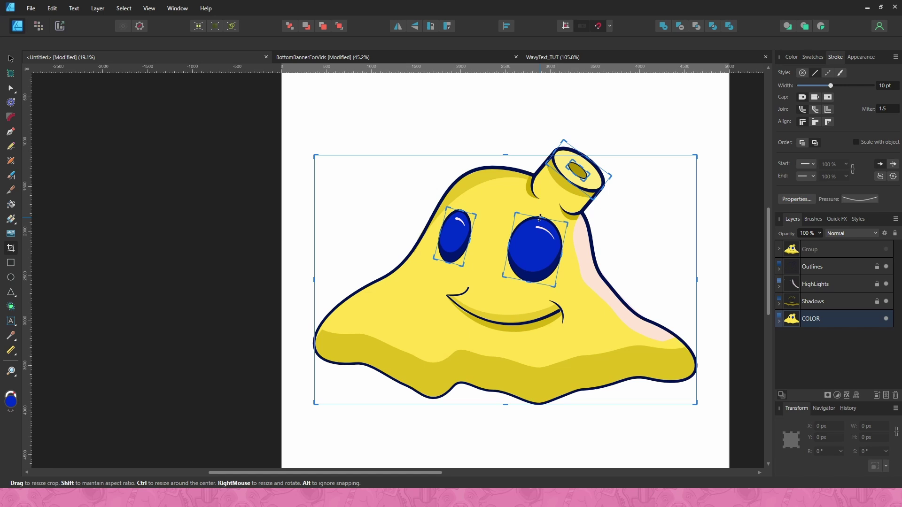
mouse_move(540, 218)
mouse_down()
mouse_move(527, 263)
mouse_move(540, 200)
mouse_up()
key(ctrl+a)
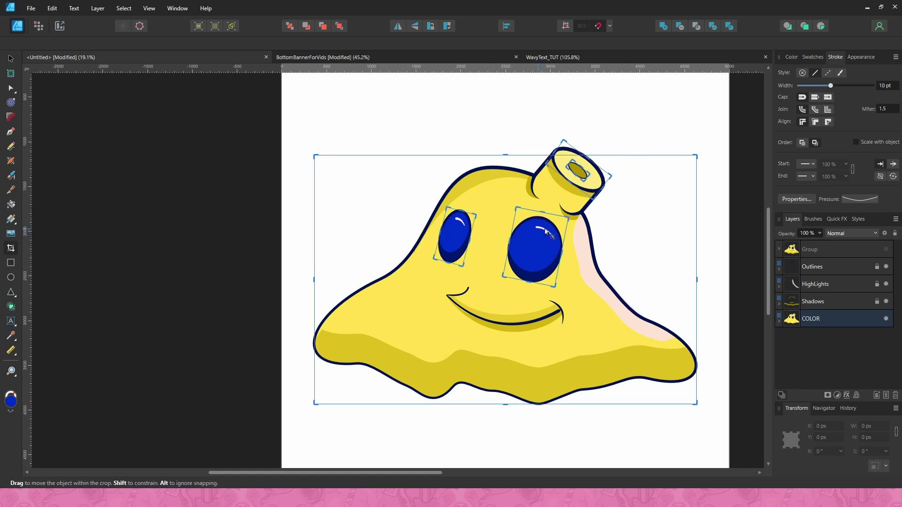
scroll(545, 230, up, 5)
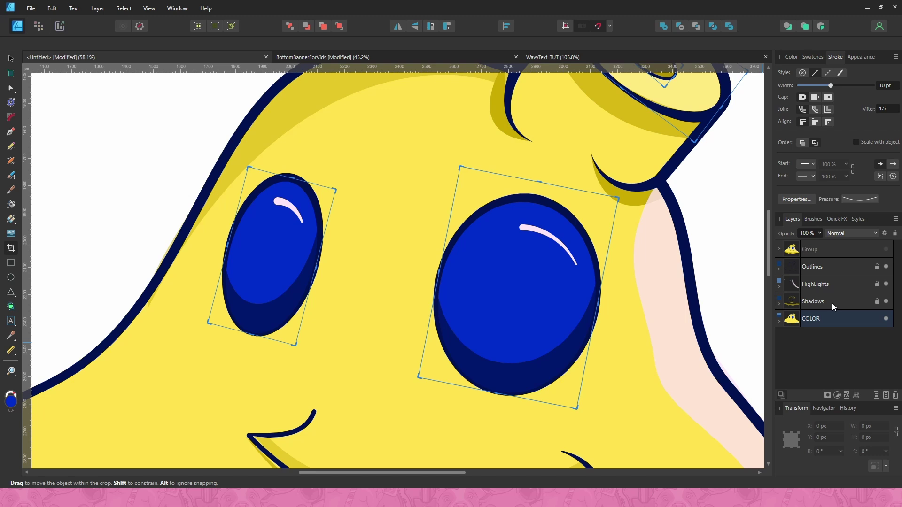
scroll(596, 299, down, 1)
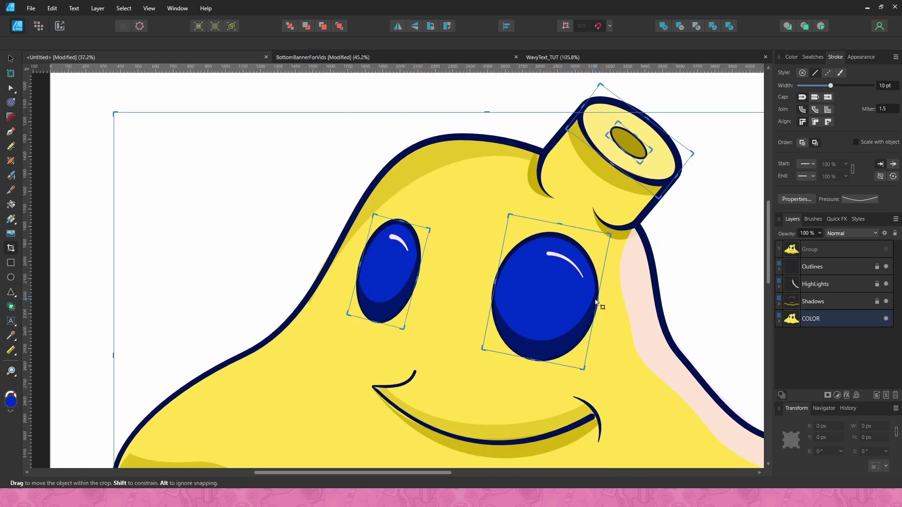
scroll(597, 302, down, 1)
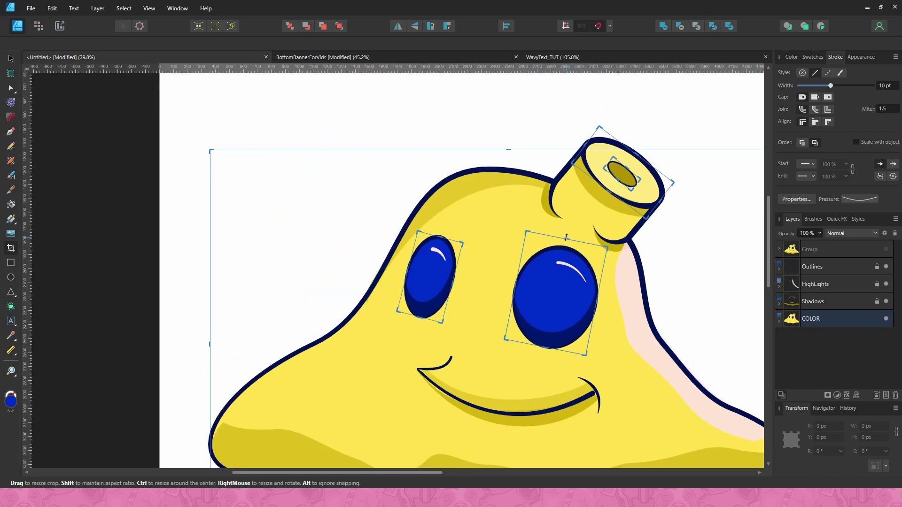
- Crop the right eye to its lower half, expand COLOR, then restore the full right eye
drag(566, 237, 556, 290)
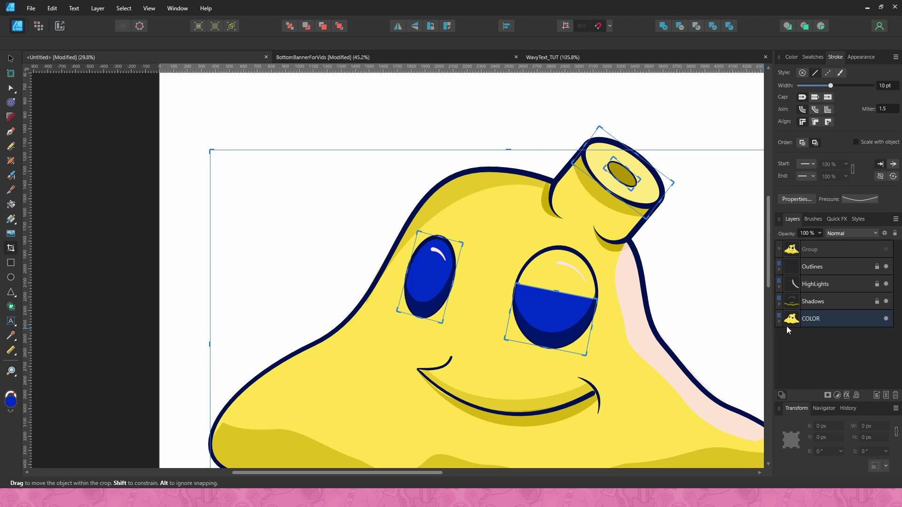
click(779, 322)
scroll(803, 338, down, 1)
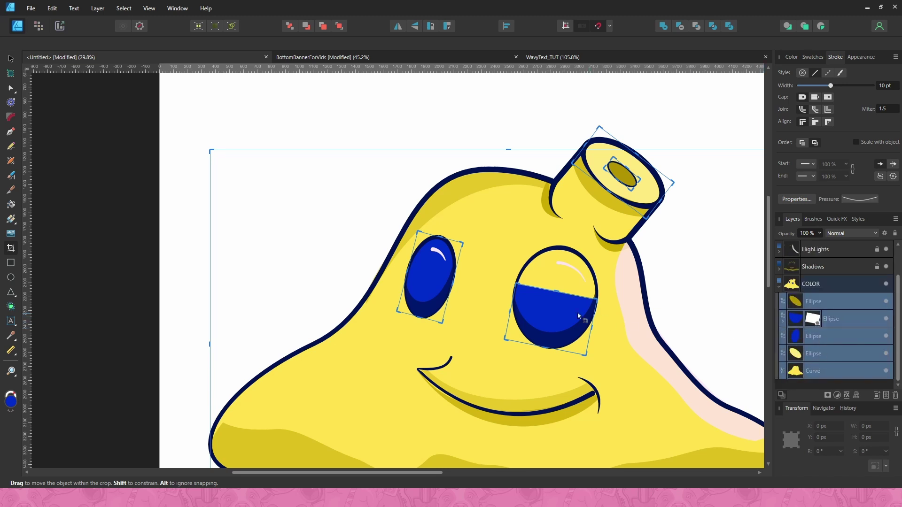
drag(557, 291, 570, 252)
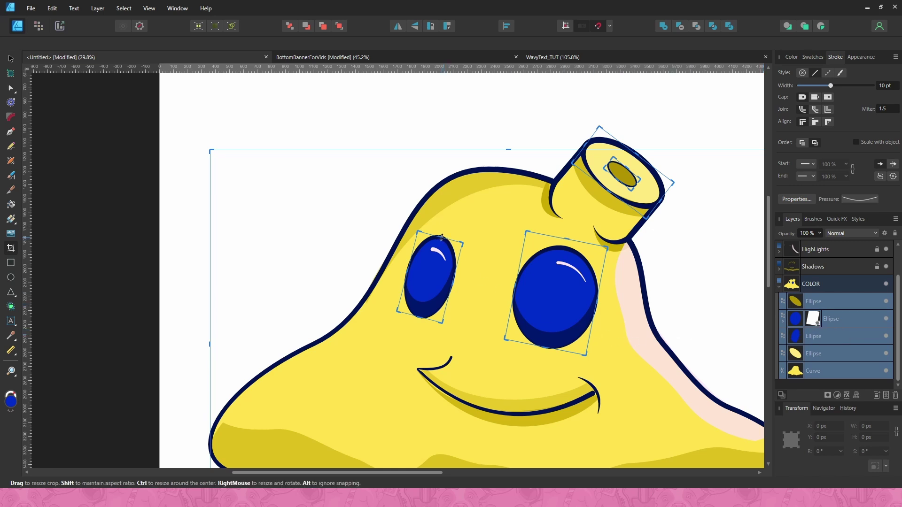
- Crop away the left eye's upper half, then drag its crop edge back to show it fully
drag(439, 236, 440, 261)
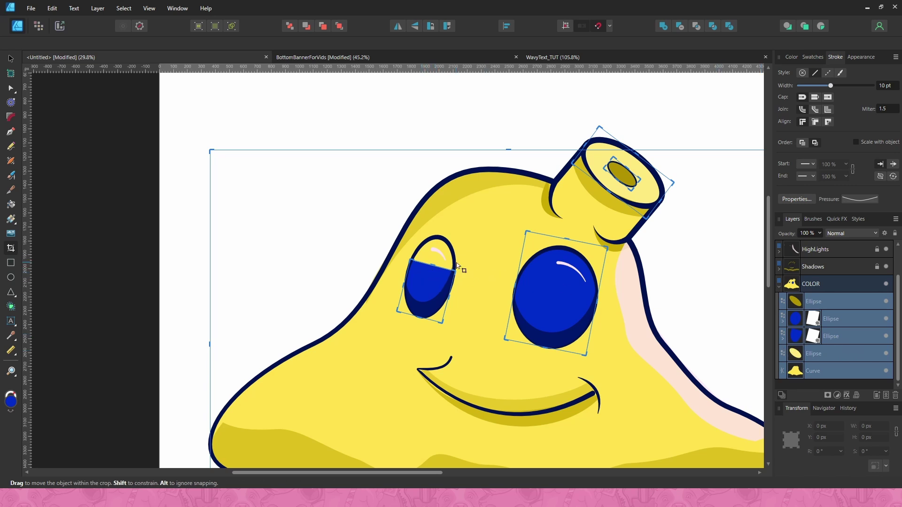
drag(433, 266, 435, 219)
scroll(455, 236, down, 2)
scroll(455, 237, down, 1)
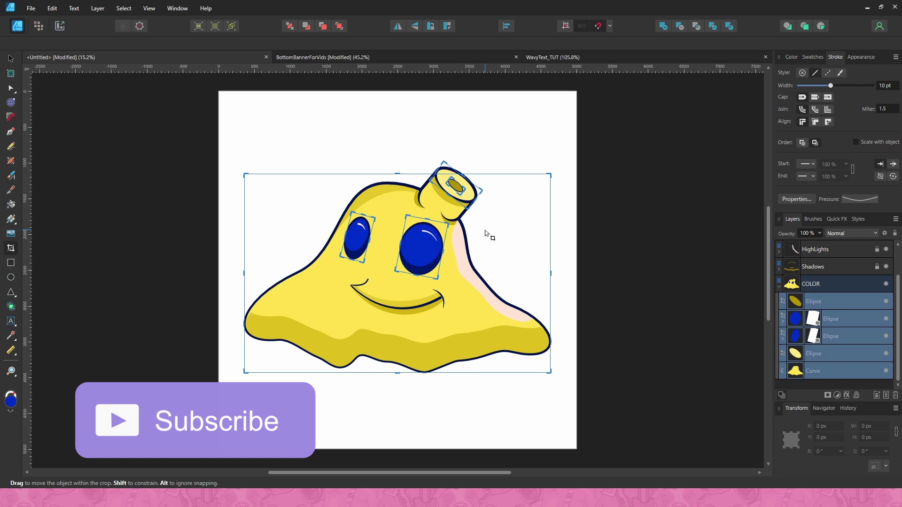